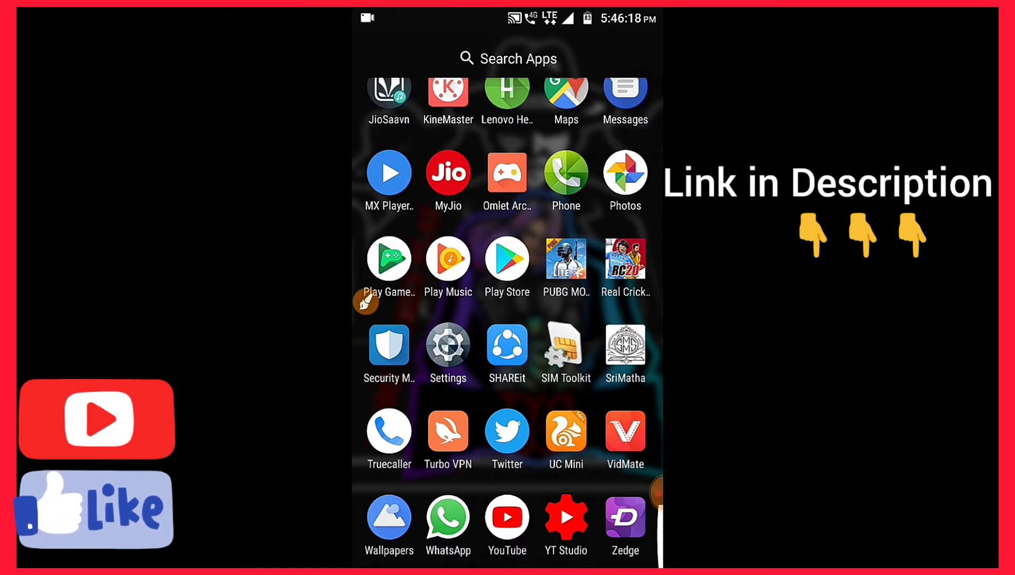
# Connect Turbo VPN to the free United States server, then return to the home screen.
pyautogui.click(448, 431)
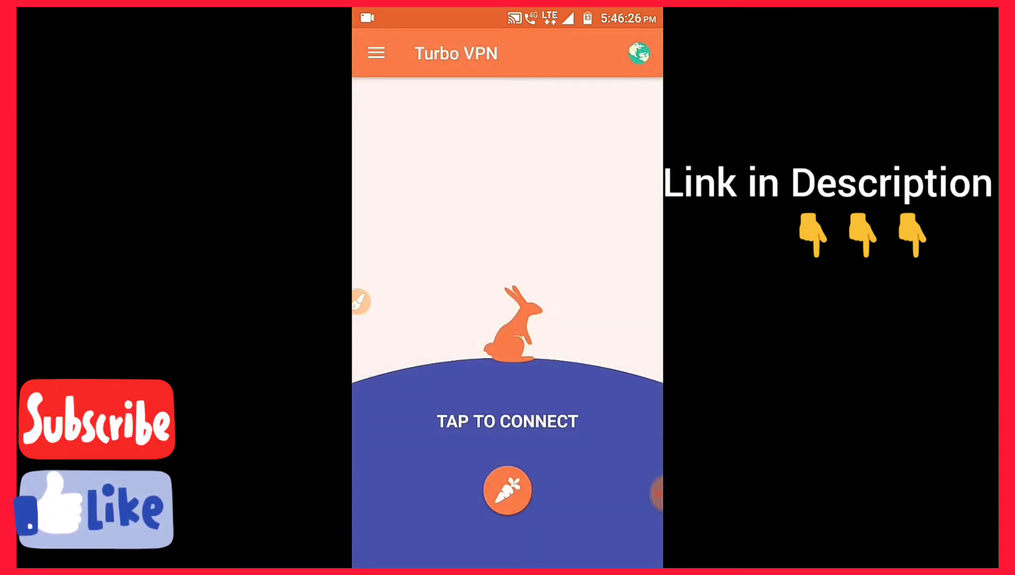
pyautogui.click(638, 53)
pyautogui.click(584, 98)
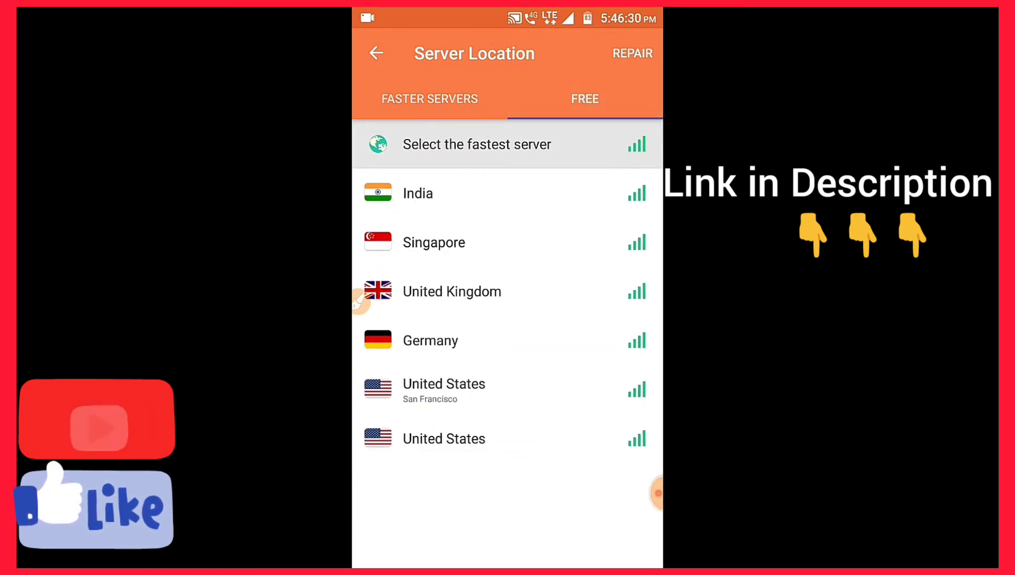
pyautogui.click(477, 144)
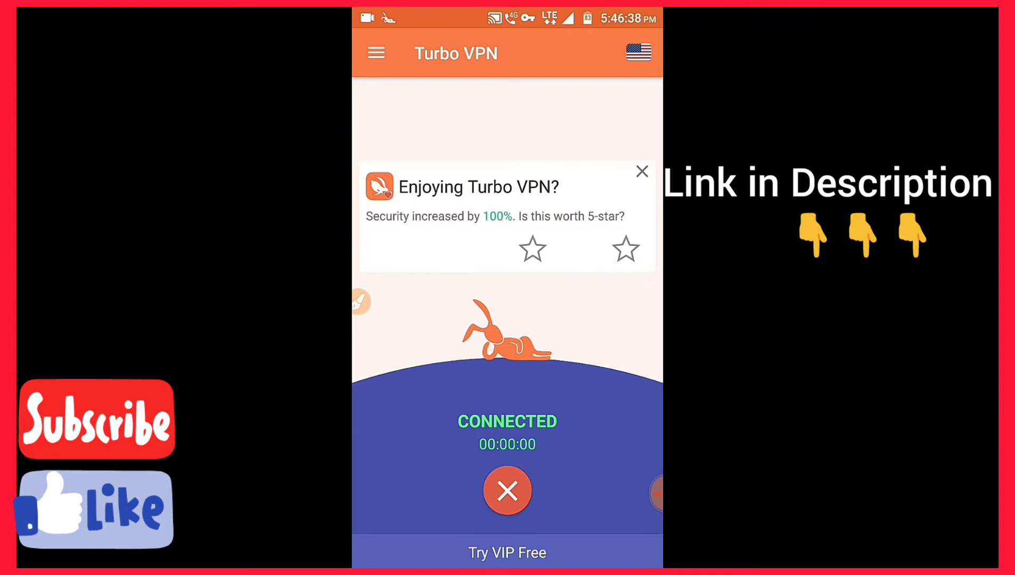
pyautogui.press('super')
# Search YouTube for 'ncs music', start Warriyo - Mortals, and shrink it to the mini player.
pyautogui.moveTo(507, 478); pyautogui.dragTo(508, 237)
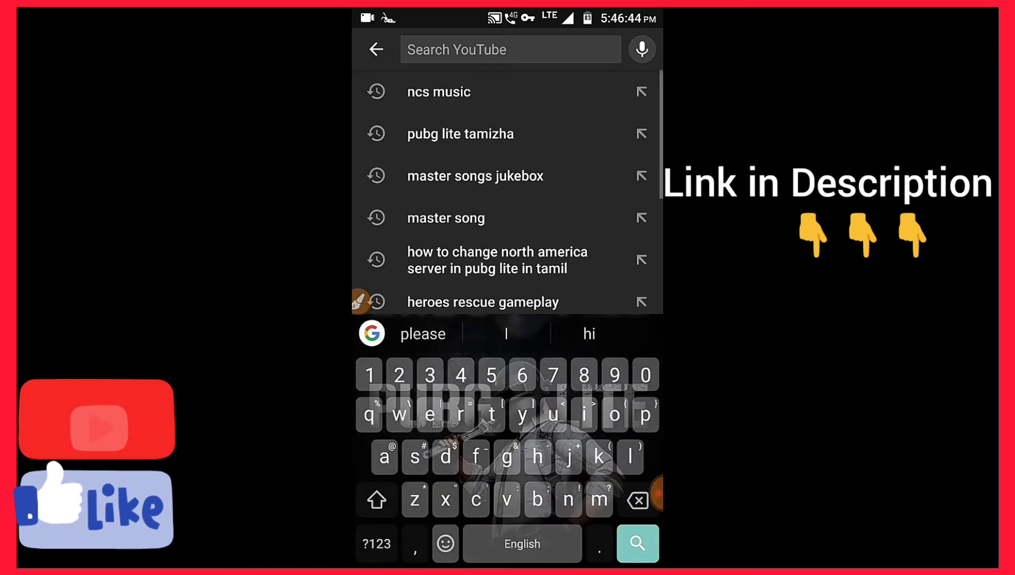
pyautogui.click(438, 92)
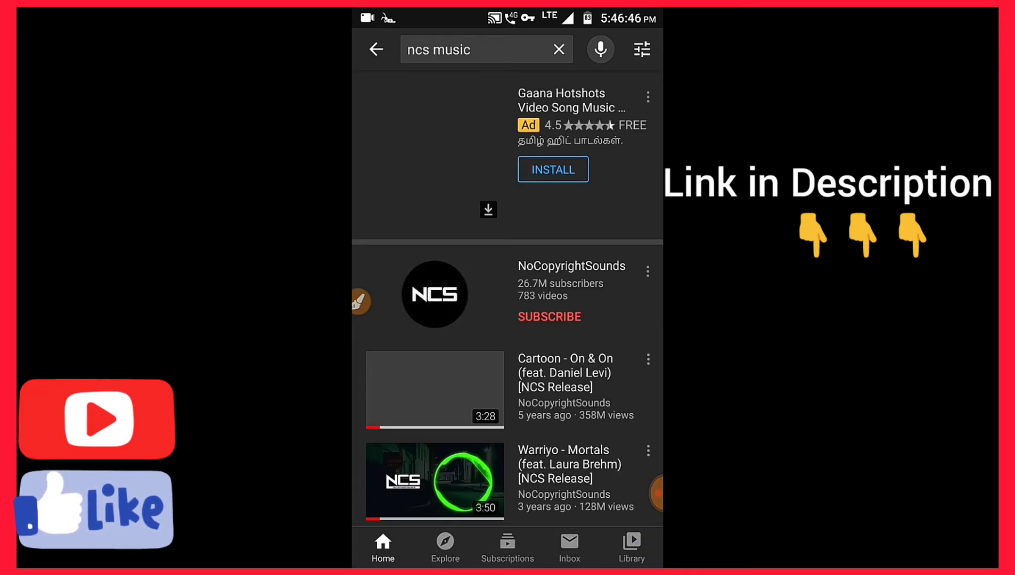
pyautogui.scroll(-2, 507, 317)
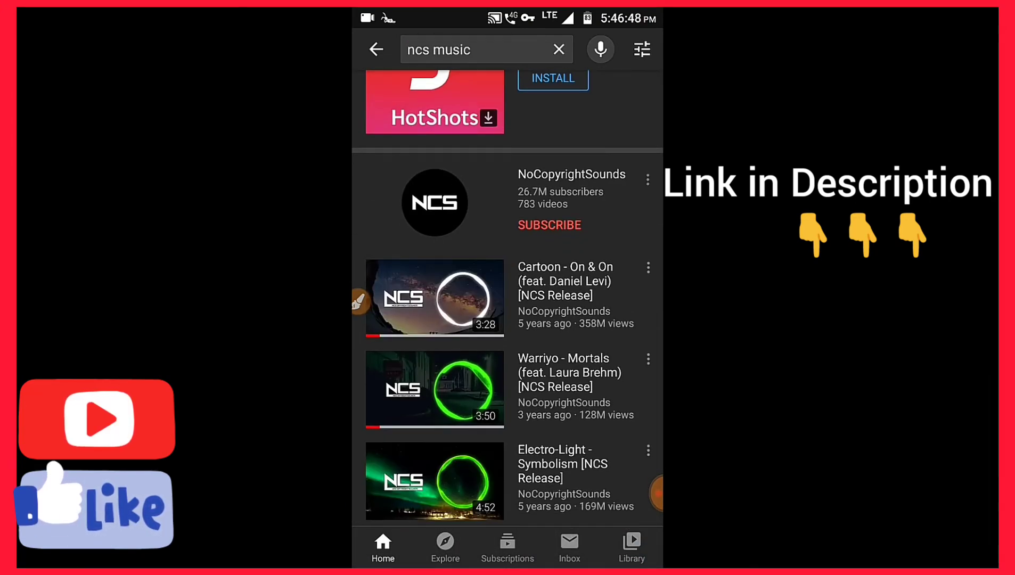
pyautogui.click(434, 388)
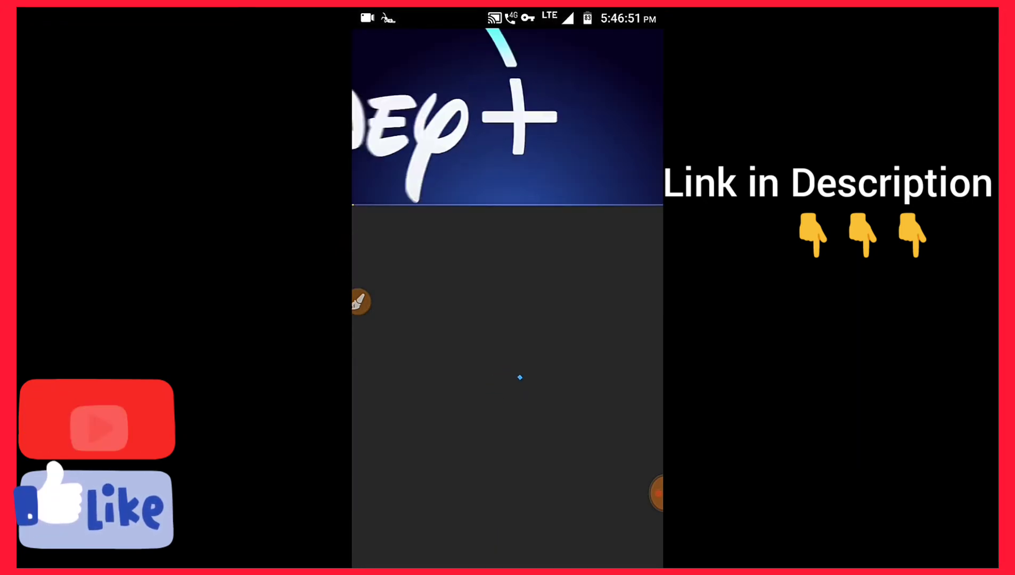
pyautogui.press('Escape')
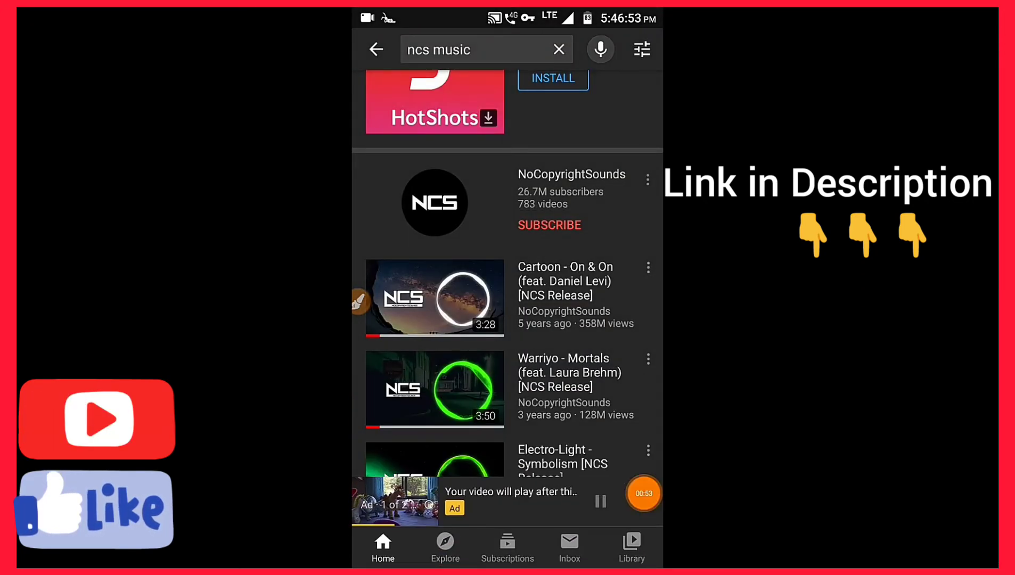
# Dismiss the Warriyo - Mortals mini player that is showing an ad.
pyautogui.click(644, 492)
pyautogui.click(507, 499)
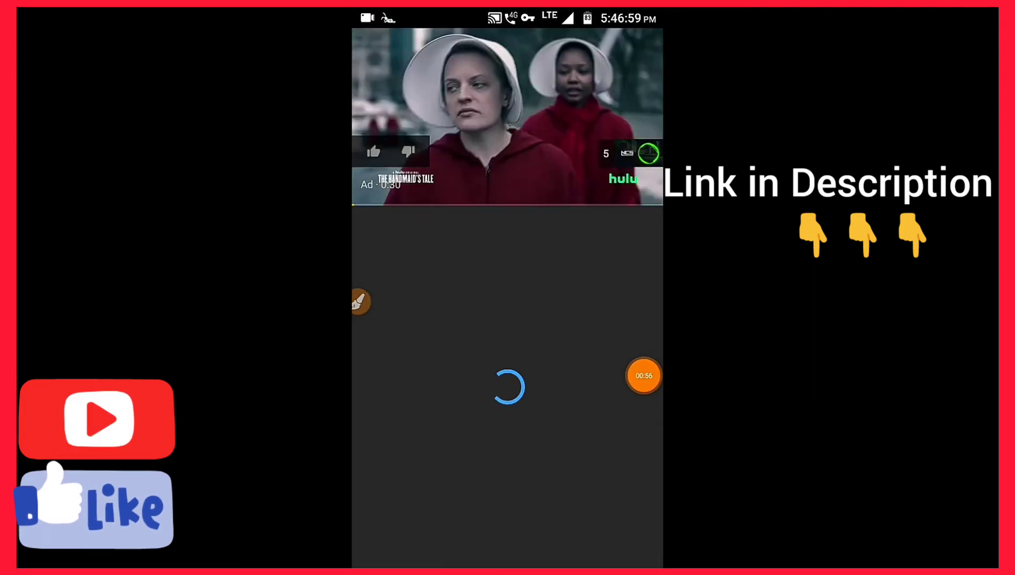
pyautogui.press('Escape')
pyautogui.click(641, 500)
# Reopen Warriyo - Mortals from the results and pause it at 0:03.
pyautogui.click(434, 286)
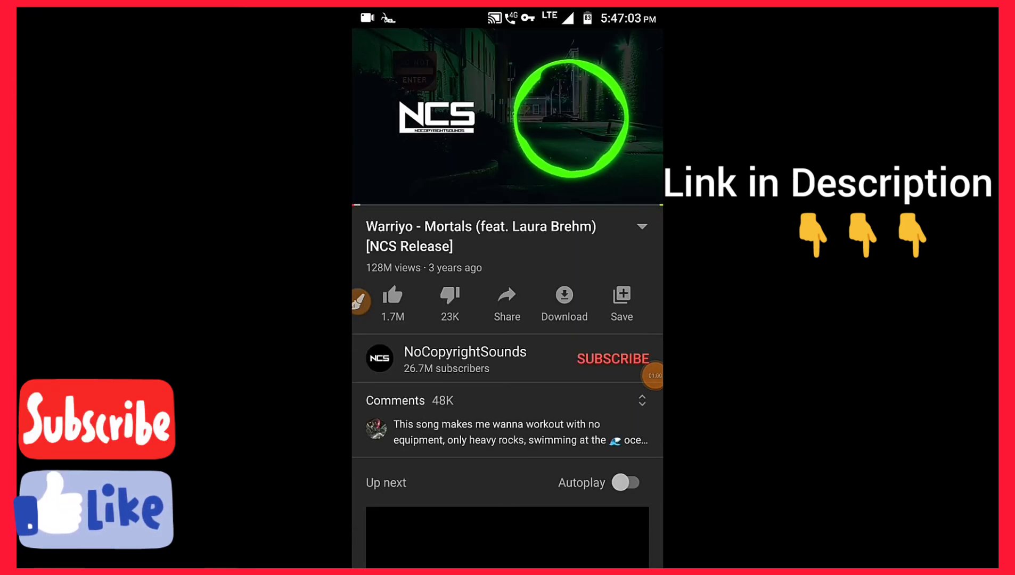
pyautogui.click(507, 119)
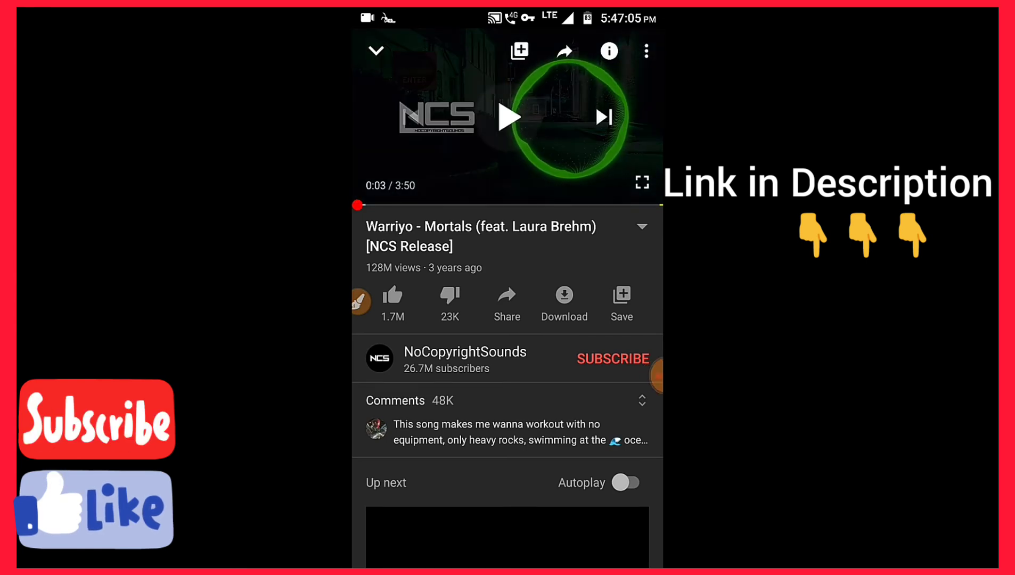
pyautogui.click(647, 51)
# View quality options up to 1080p60, play to 0:05 and pause, and check VPN status.
pyautogui.click(435, 372)
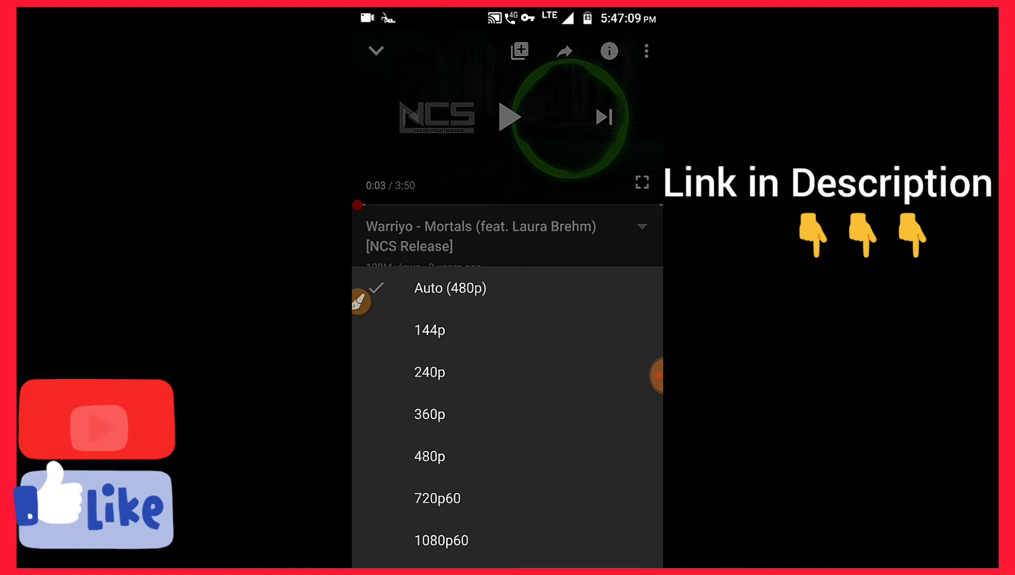
pyautogui.click(440, 540)
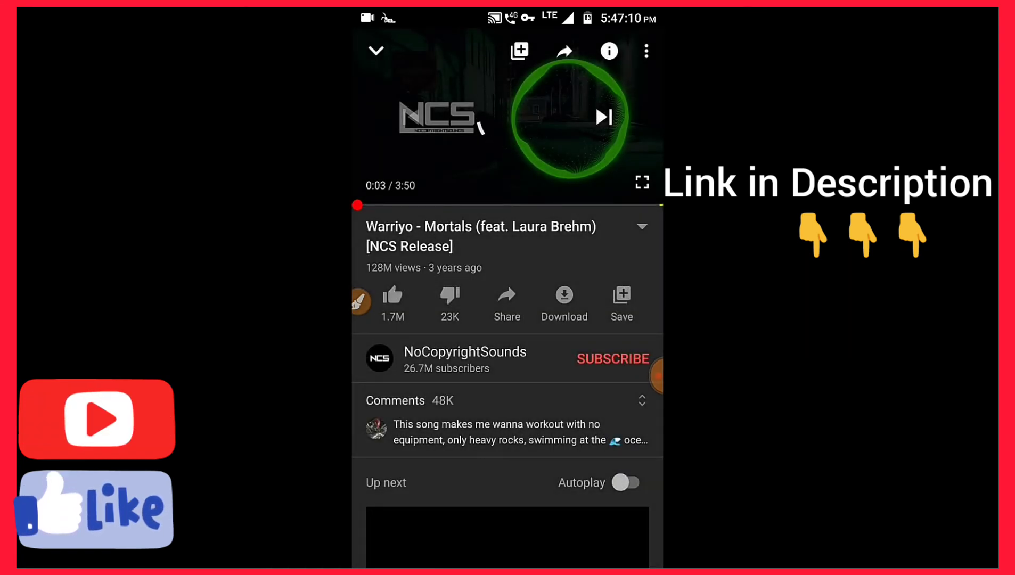
pyautogui.click(510, 116)
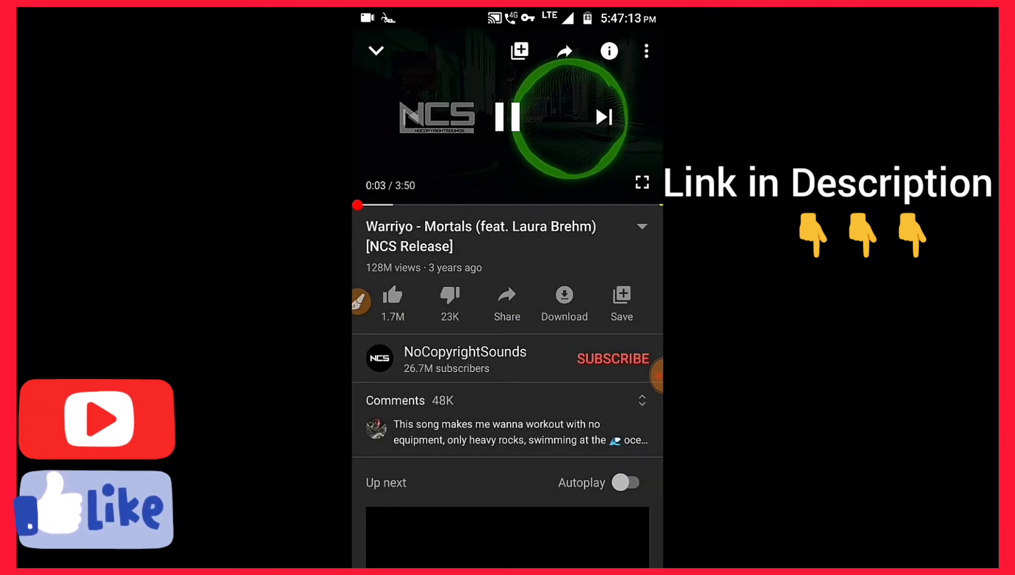
pyautogui.click(509, 117)
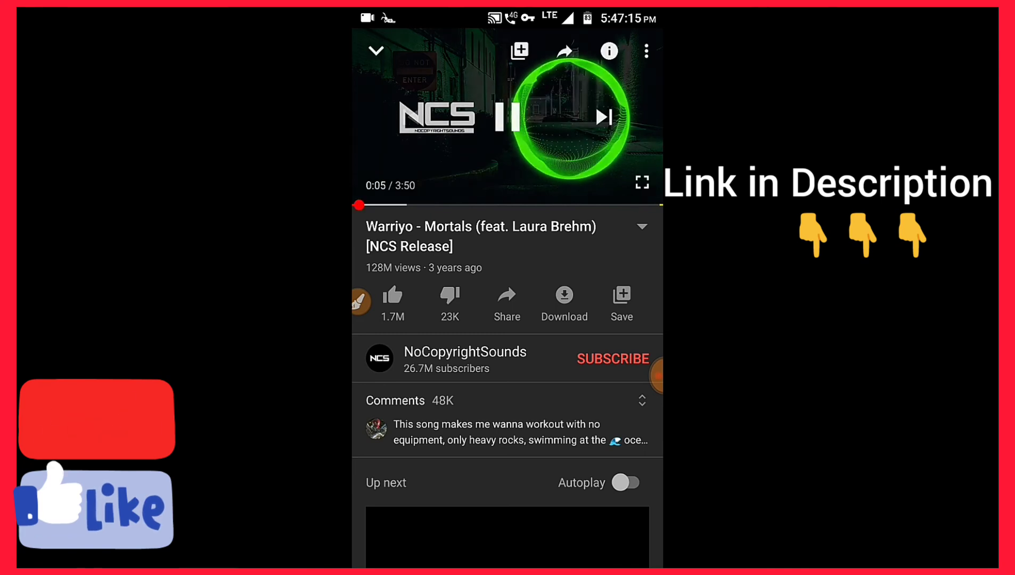
pyautogui.click(510, 117)
pyautogui.moveTo(507, 16); pyautogui.dragTo(508, 277)
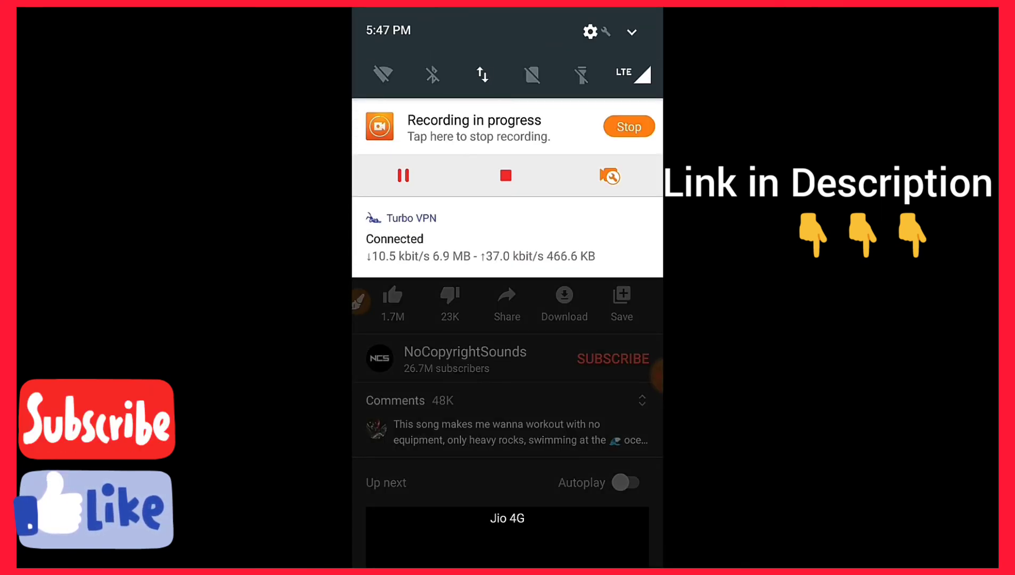
pyautogui.moveTo(507, 396); pyautogui.dragTo(507, 79)
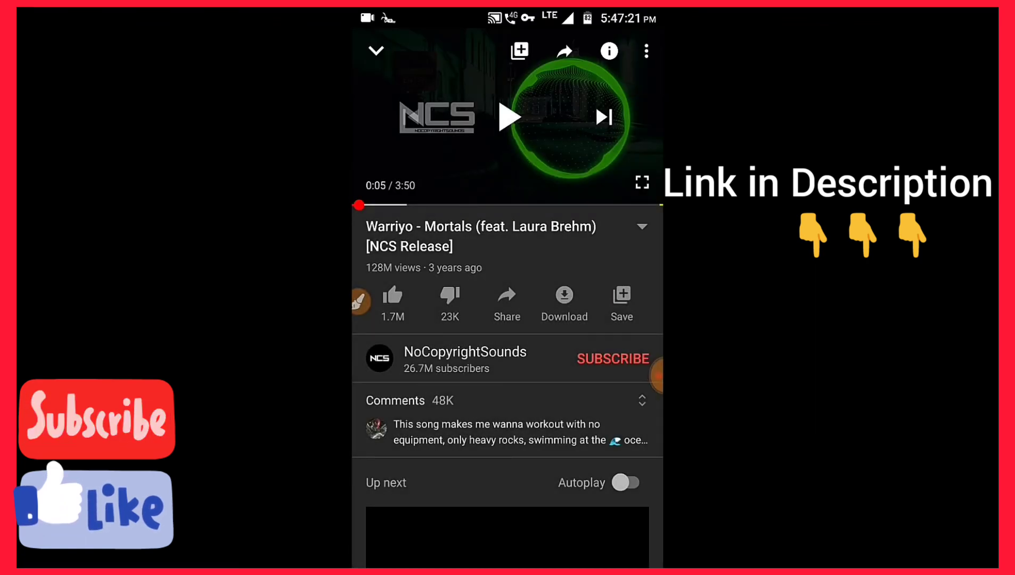